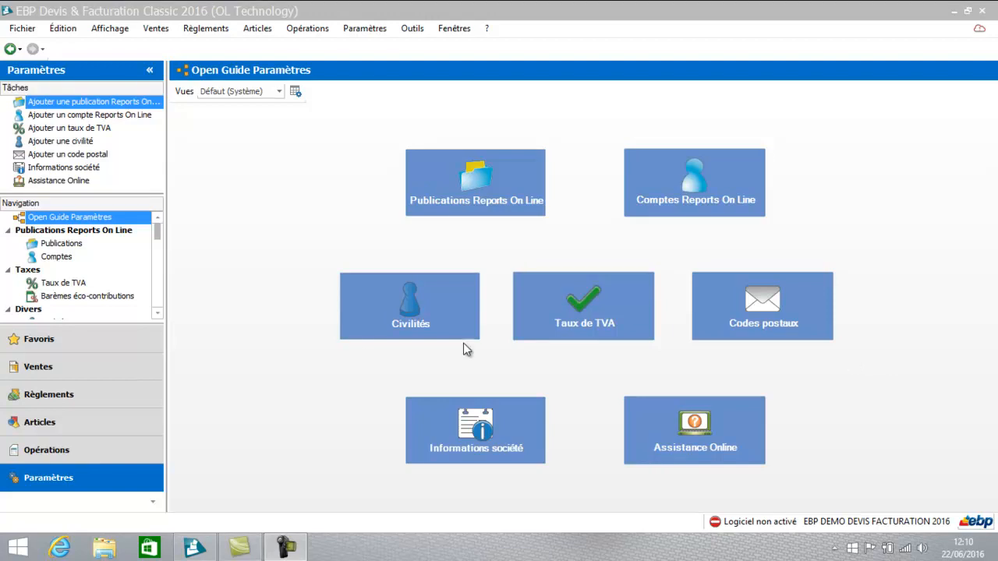
- Open the sales quote dated 21/06/2016 from the quotes list and display its print preview
click(43, 372)
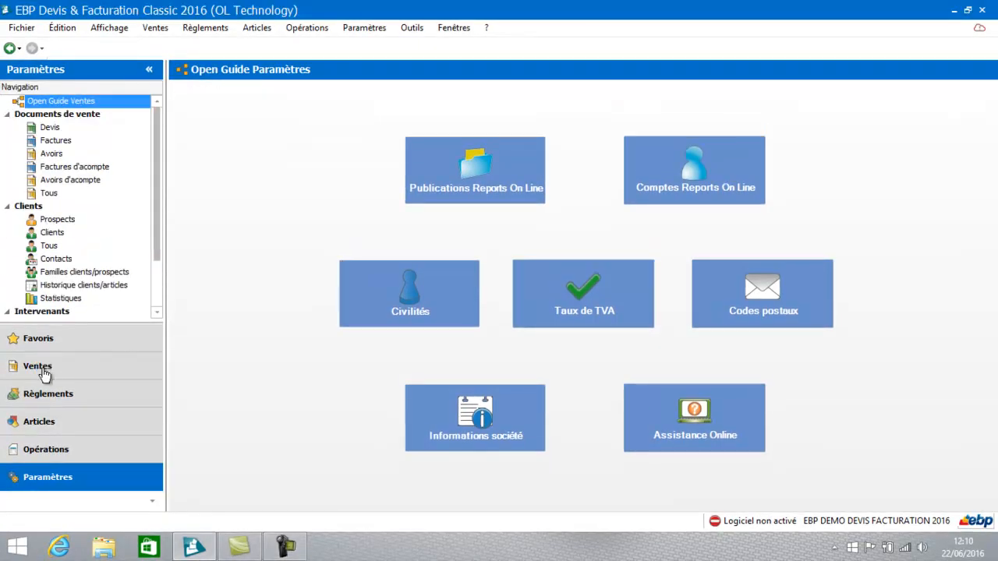
click(385, 310)
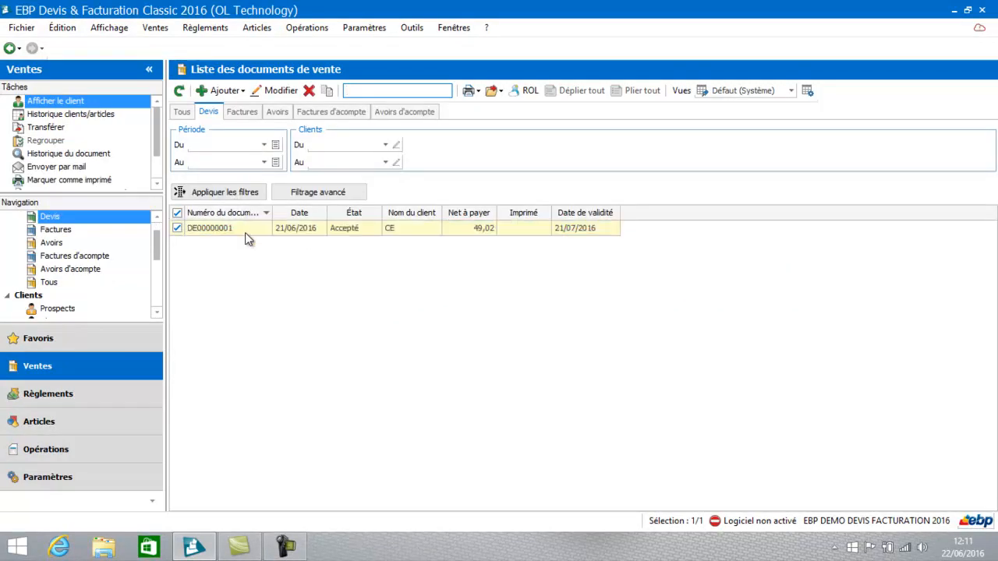
double_click(245, 232)
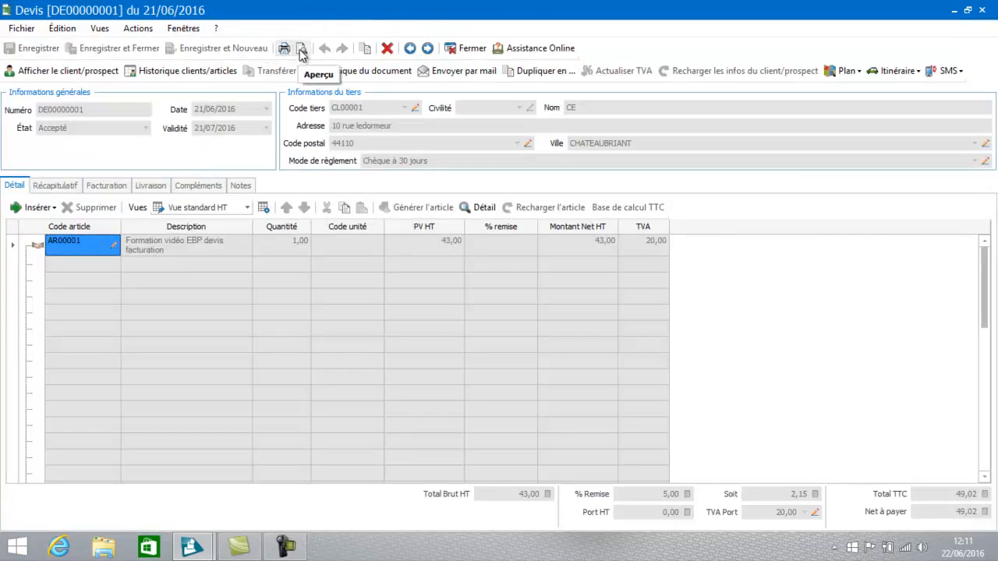
click(303, 50)
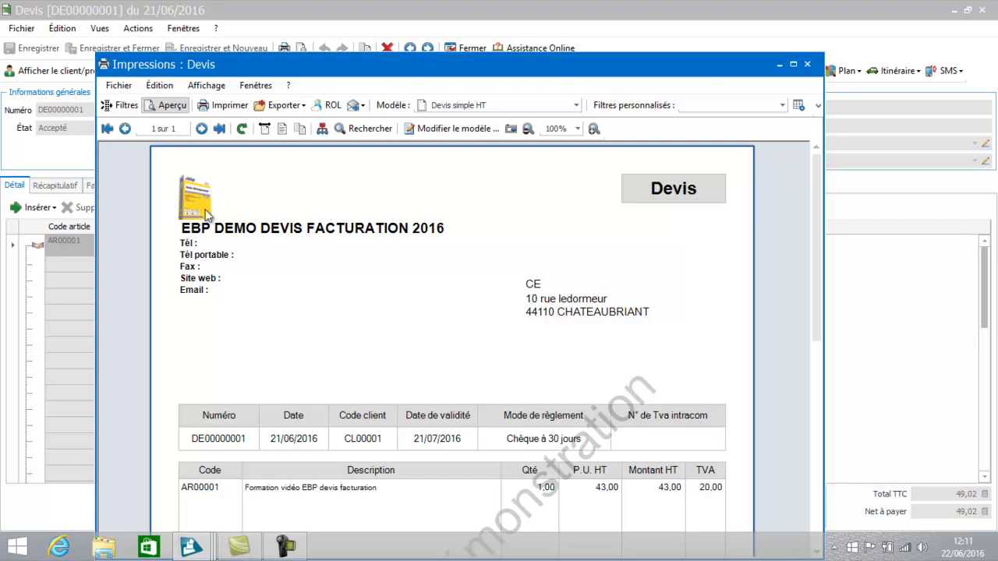
- Start a new print template from the quote's current model and choose the fourth header style, with the large logo
click(459, 130)
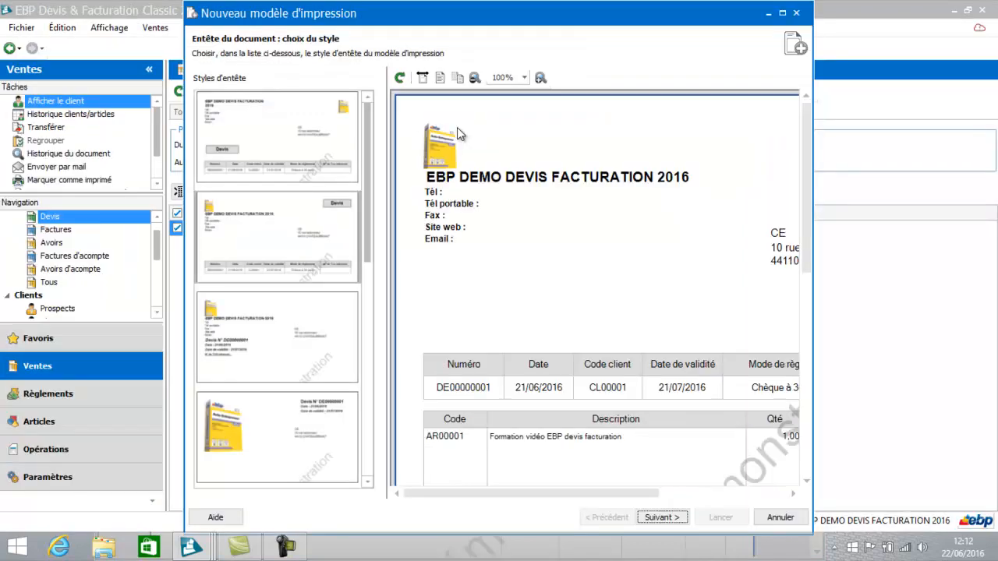
click(782, 13)
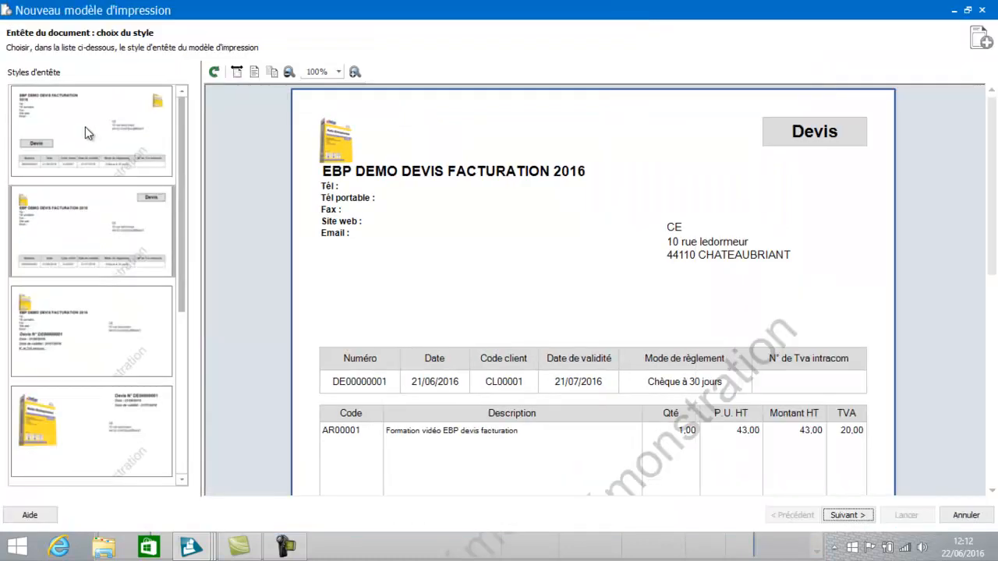
click(51, 147)
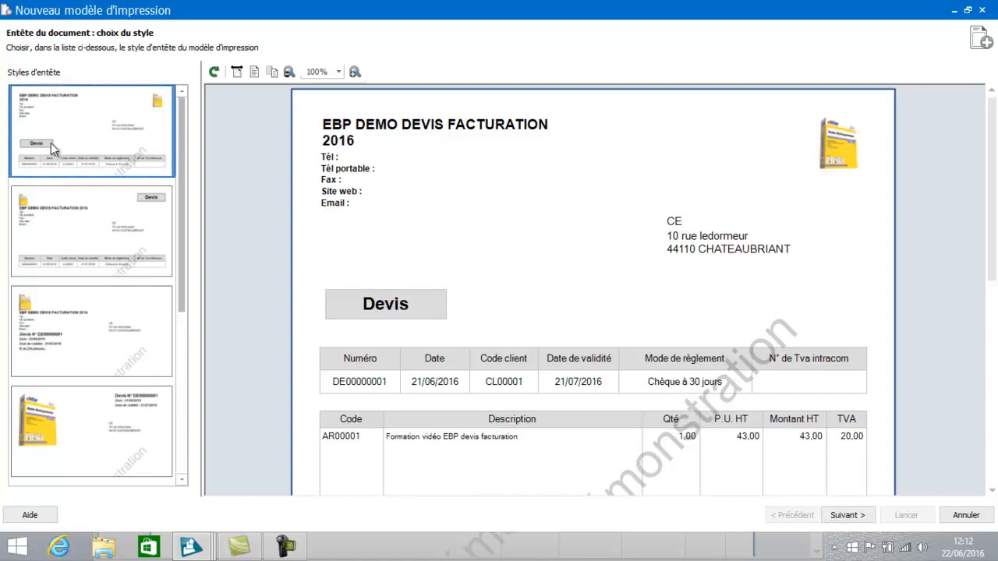
click(52, 210)
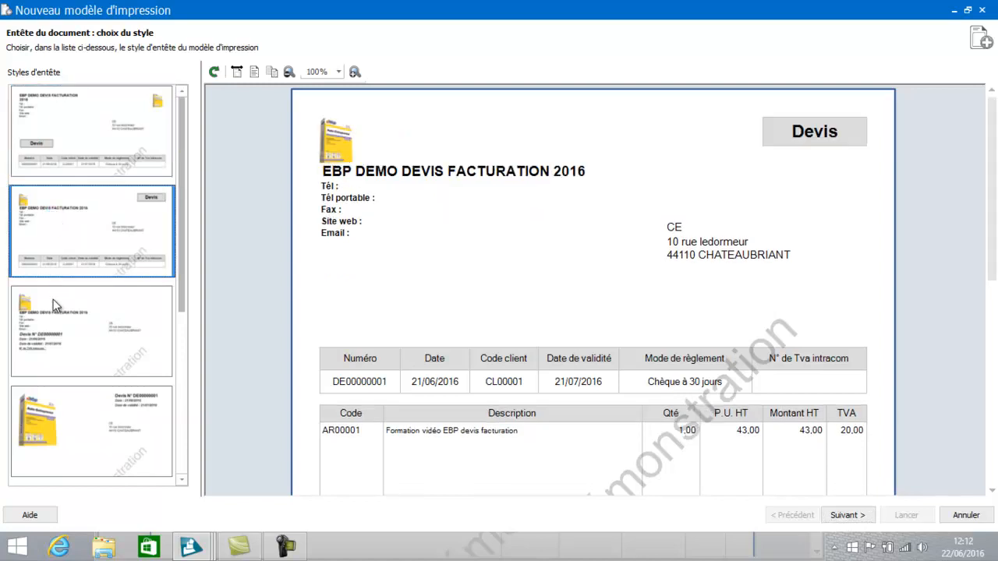
click(51, 437)
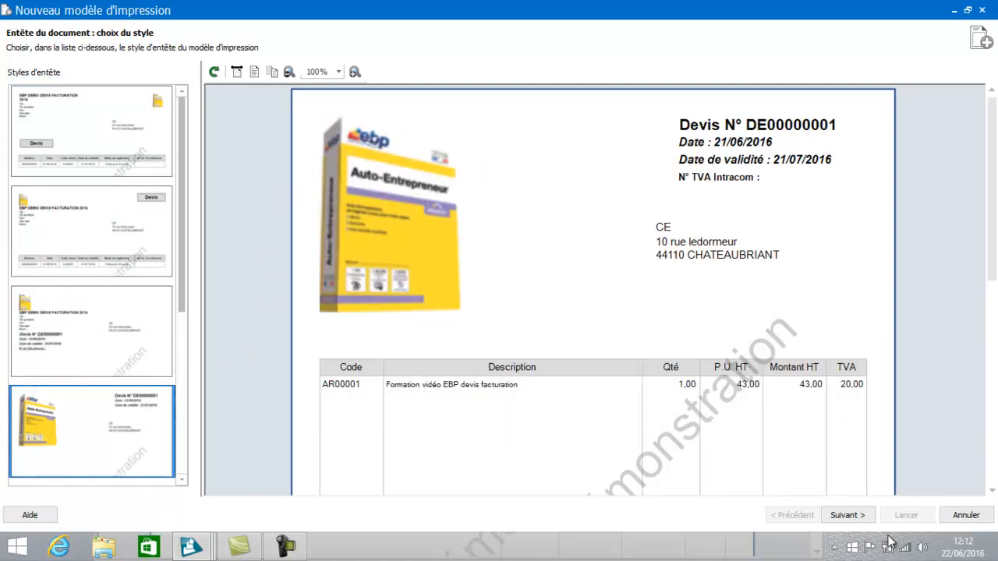
click(845, 516)
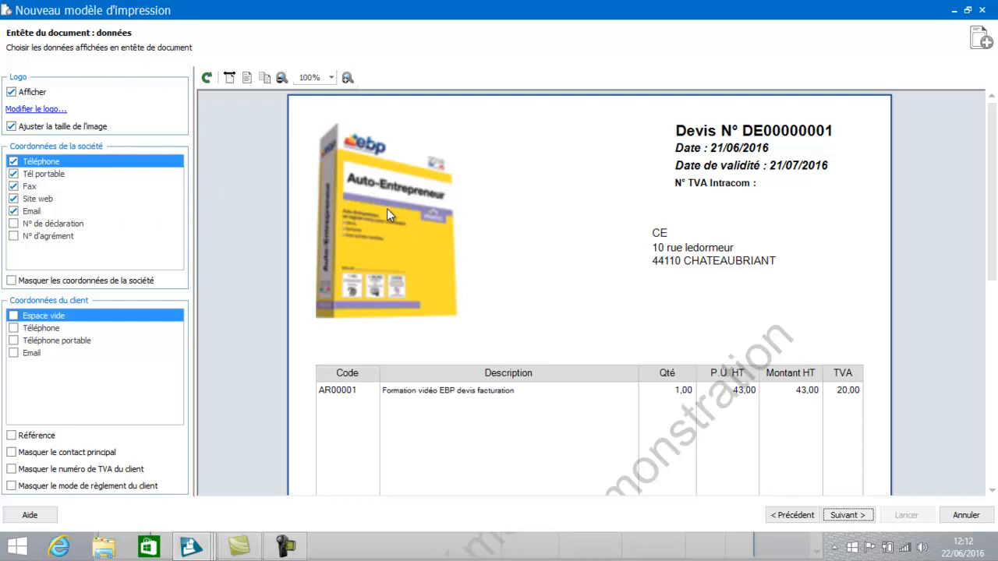
- Look at the company logo settings, leave them without changes, and accept the template's header data
click(36, 110)
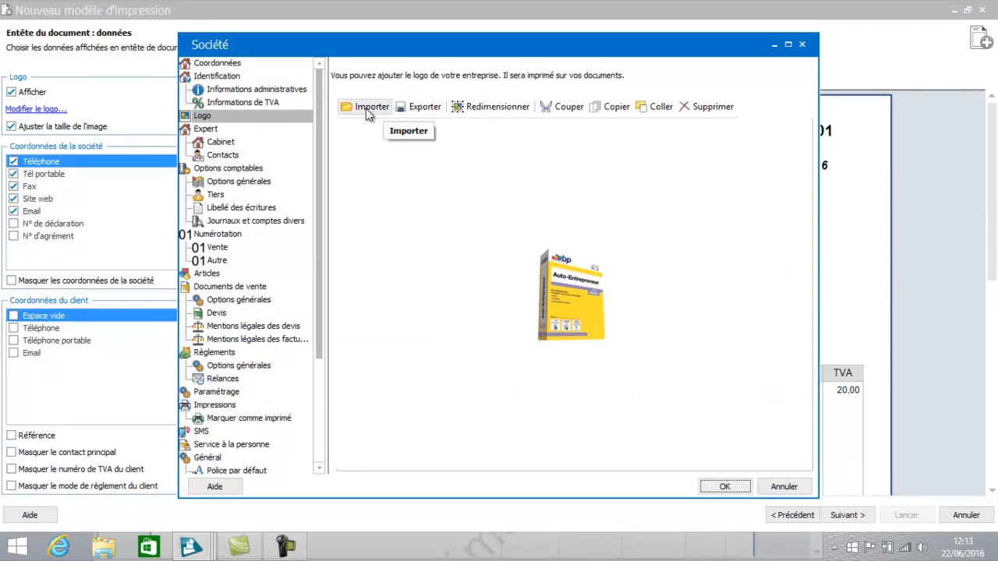
click(790, 492)
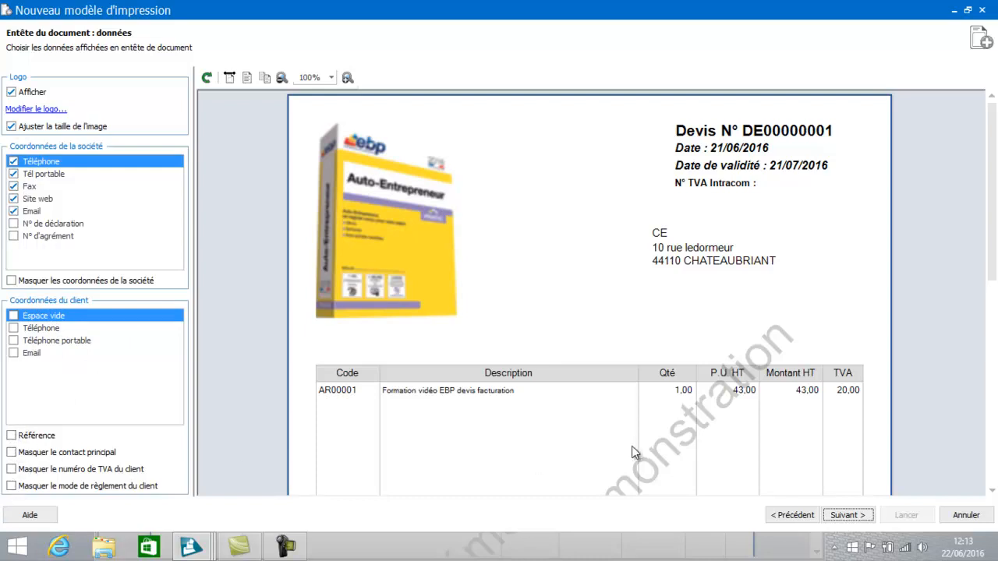
click(845, 516)
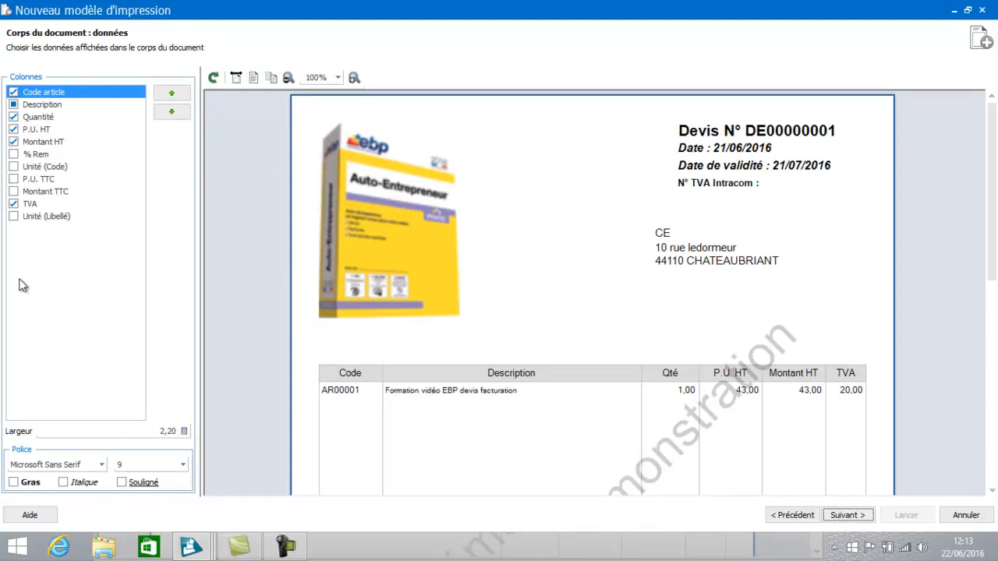
- Try showing the Unité (Code) column in the body of the quote template
click(14, 169)
click(13, 167)
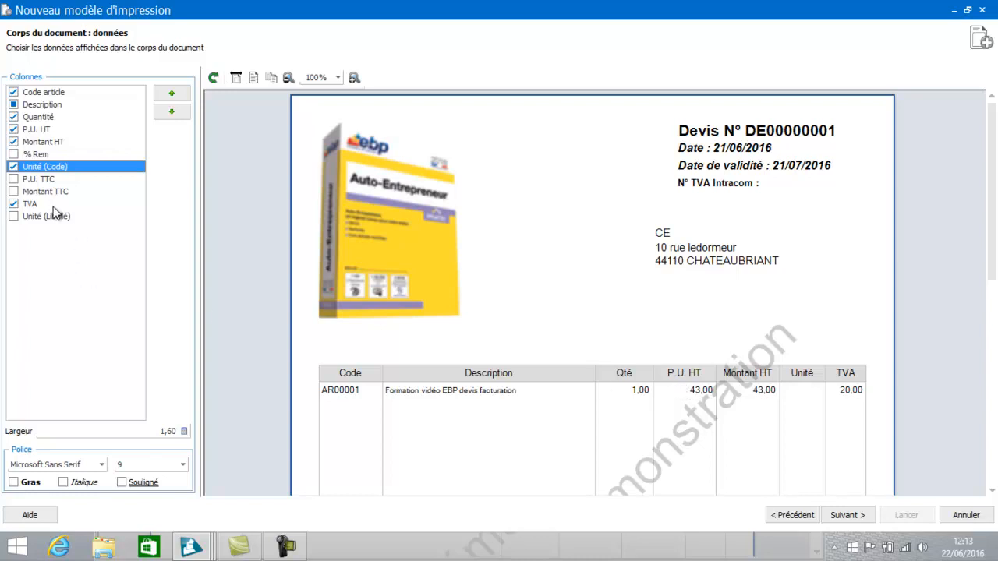
click(17, 167)
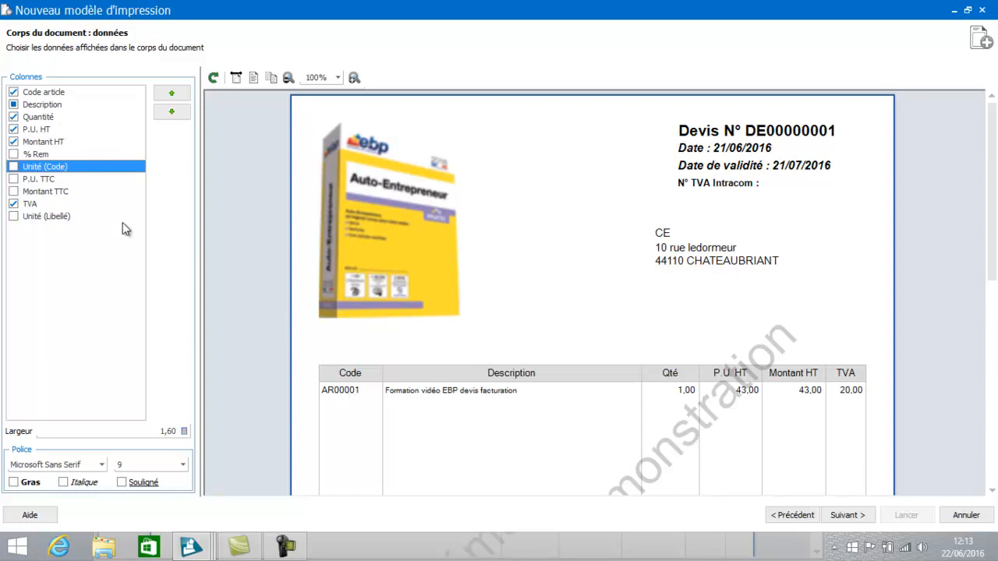
- Hide the Code article column in the template body and accept the body data
click(13, 96)
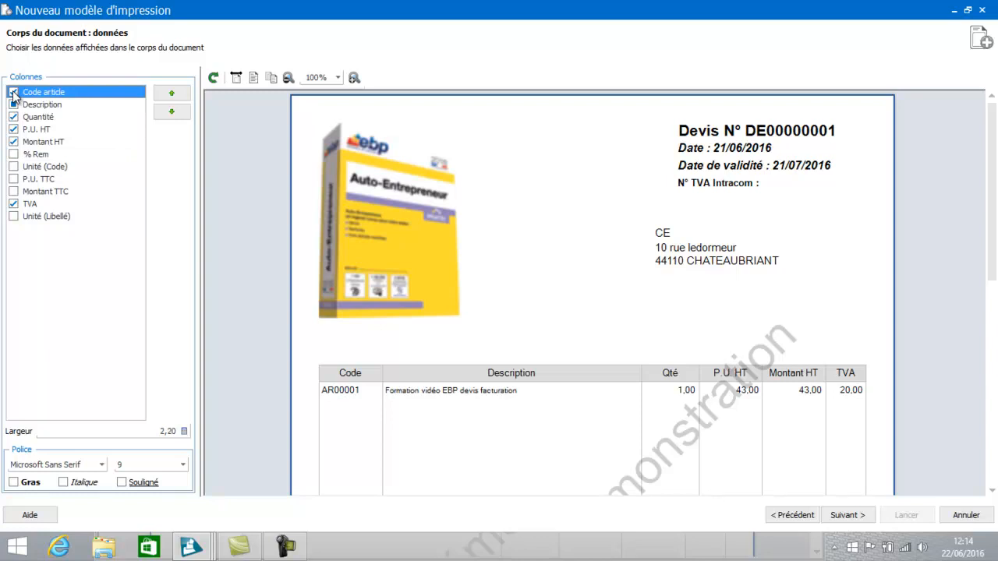
click(14, 92)
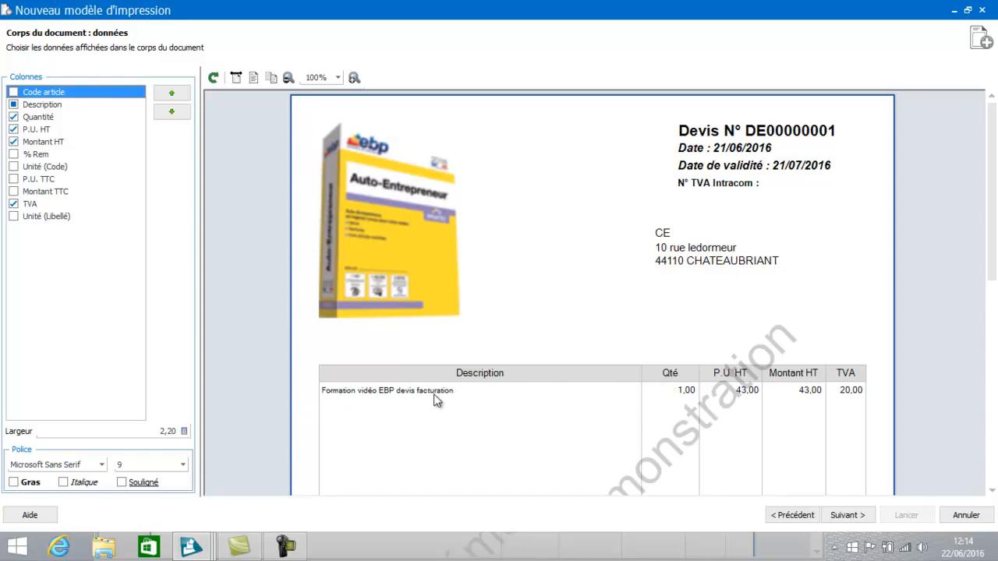
drag(994, 264, 992, 460)
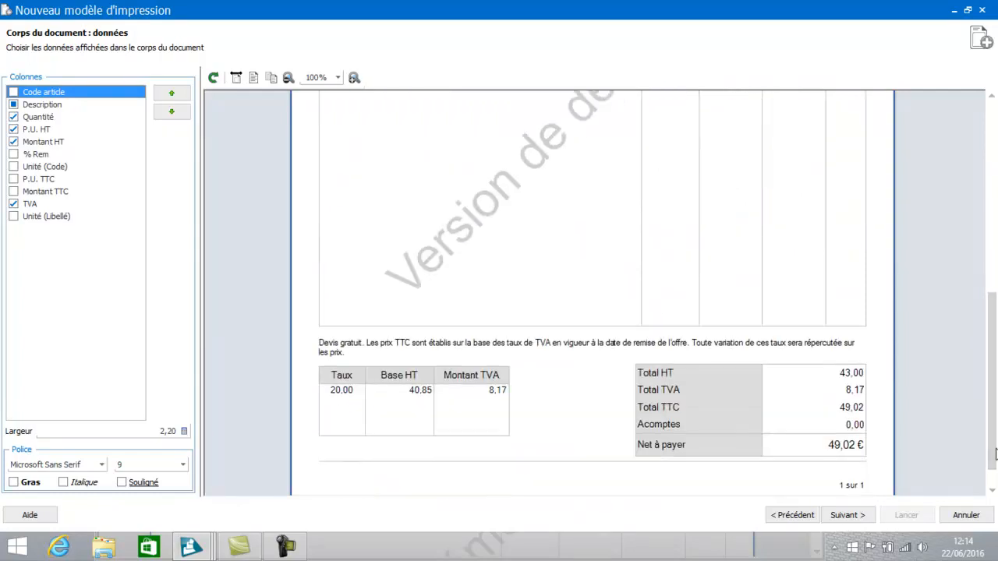
click(852, 519)
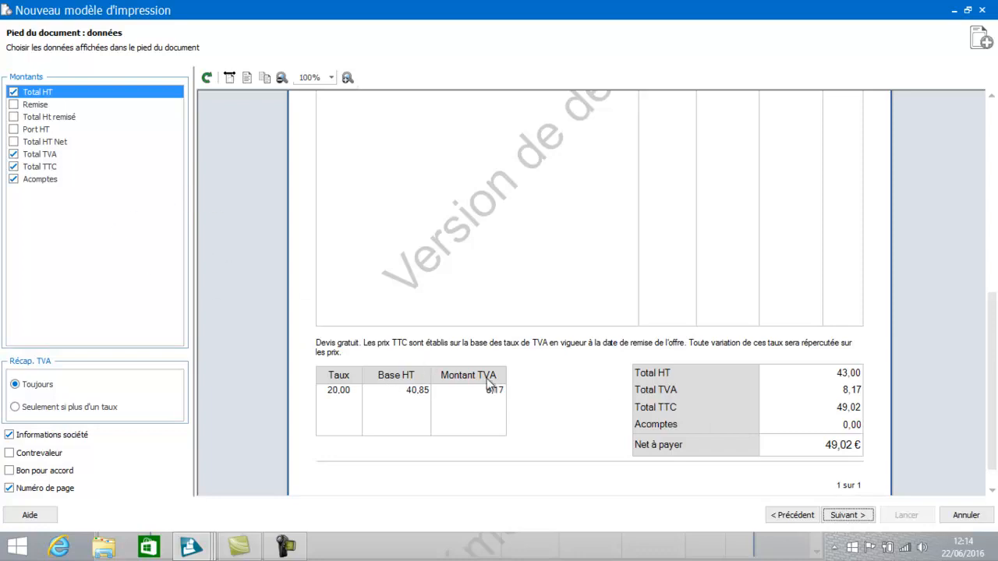
- Add the Port HT amount to the template footer and accept the default colours and fonts
click(14, 130)
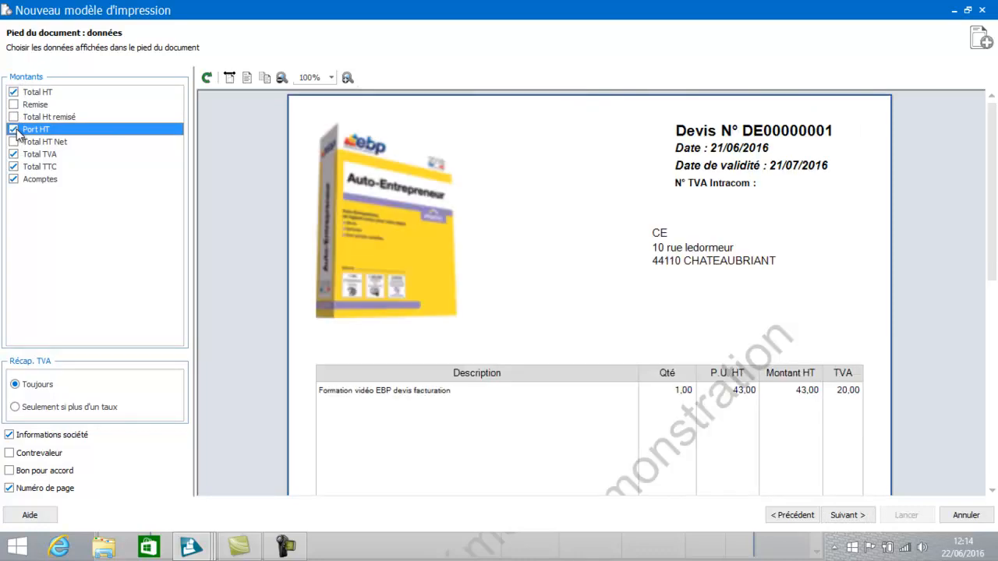
drag(995, 155, 996, 361)
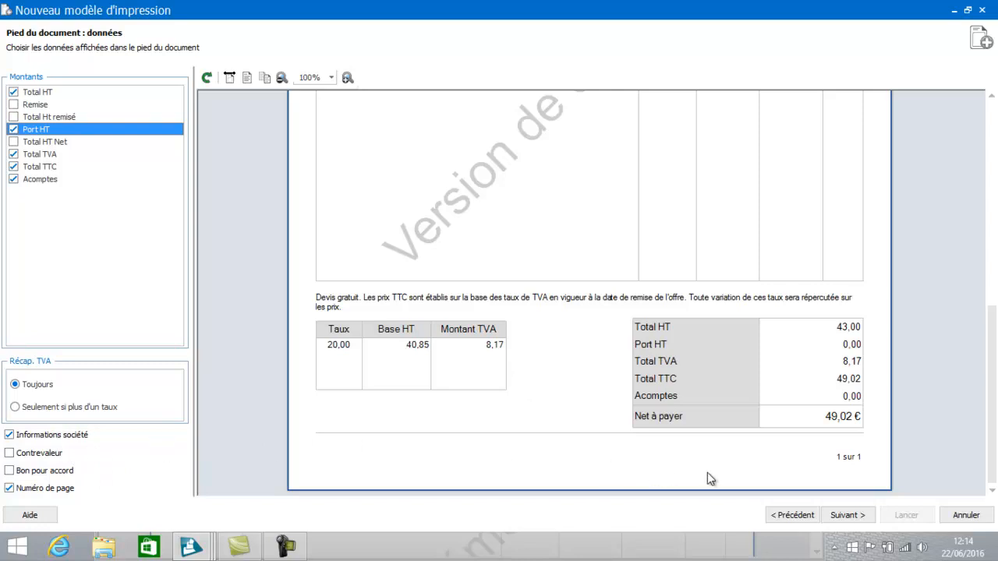
click(845, 518)
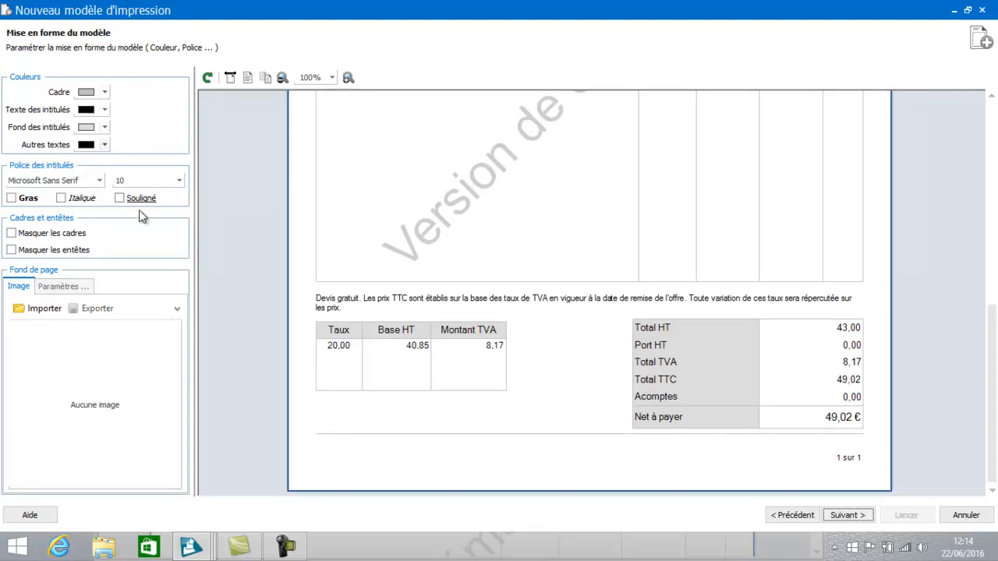
click(836, 516)
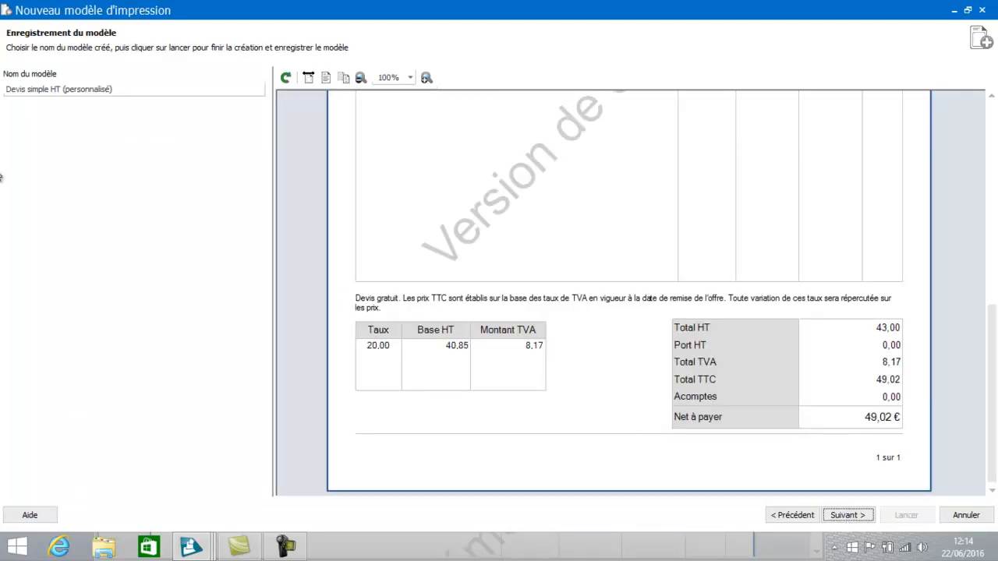
- Name the print template "Devis DEMO" and finish creating it
triple_click(61, 88)
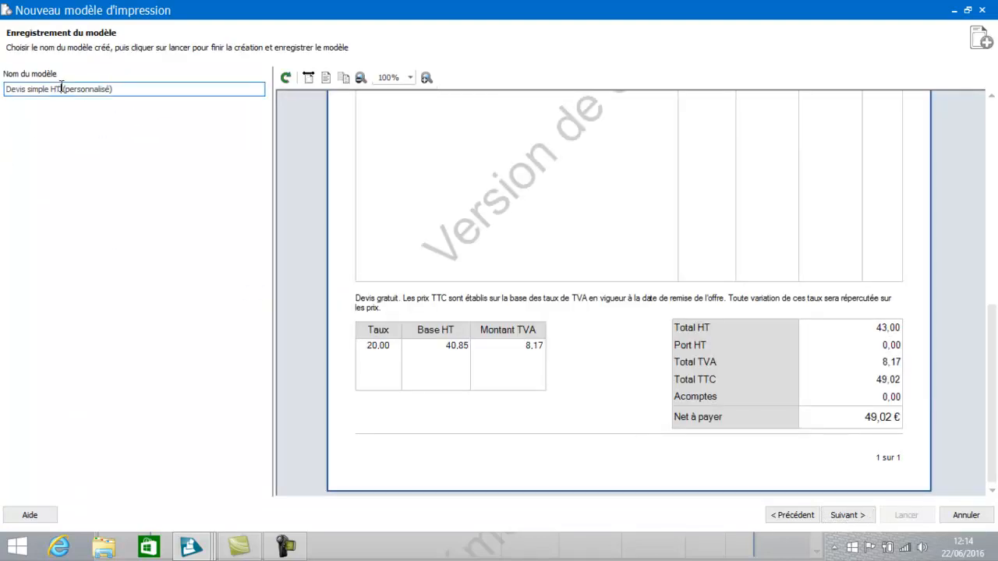
click(61, 87)
key(BackSpace)
key(BackSpace)
key(BackSpace)
key(BackSpace)
key(BackSpace)
key(BackSpace)
key(BackSpace)
key(BackSpace)
key(BackSpace)
key(BackSpace)
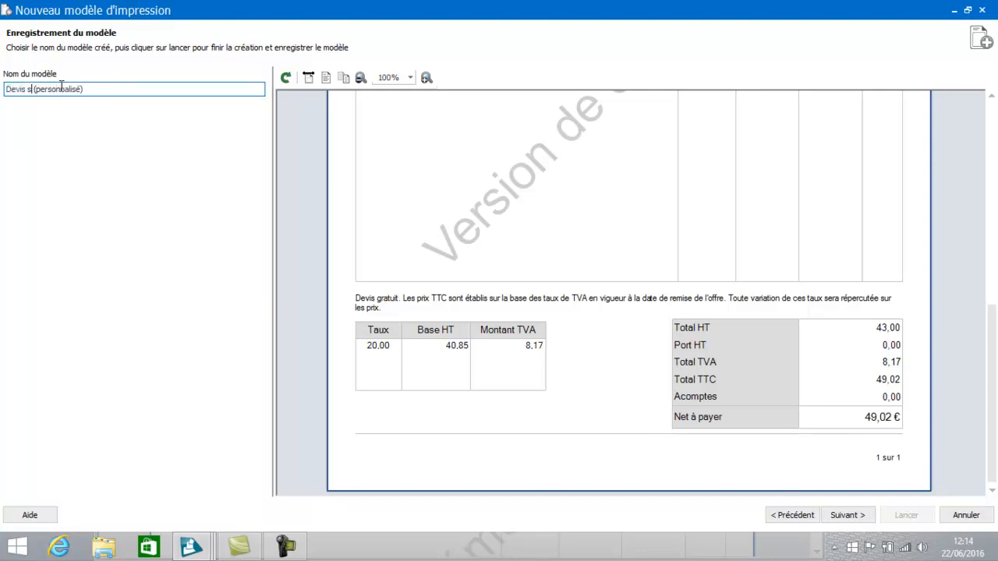
key(Delete)
key(Delete)
key(Delete)
key(Delete)
key(Delete)
key(Delete)
key(Delete)
key(Delete)
key(Delete)
key(Delete)
key(Delete)
key(Delete)
click(847, 516)
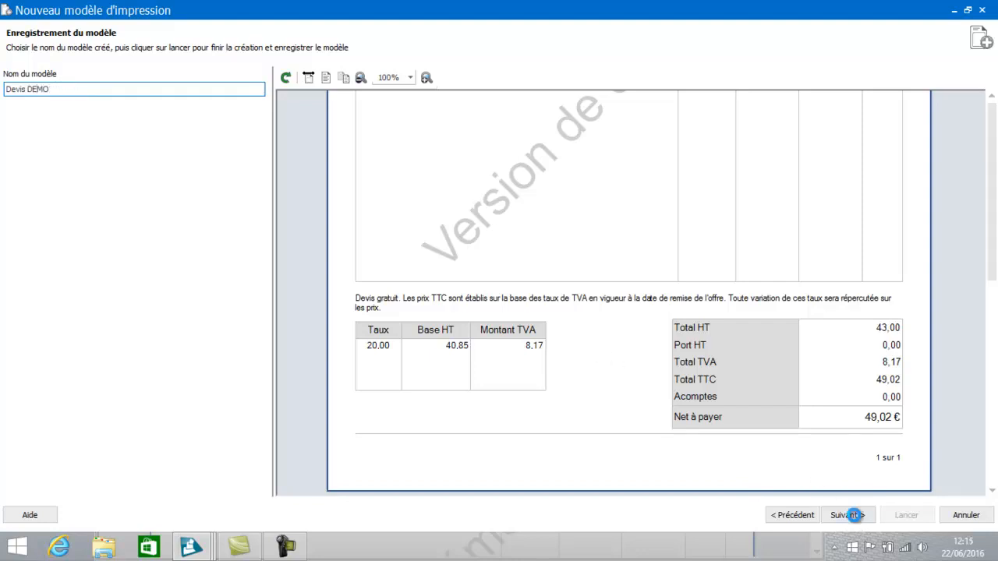
click(903, 518)
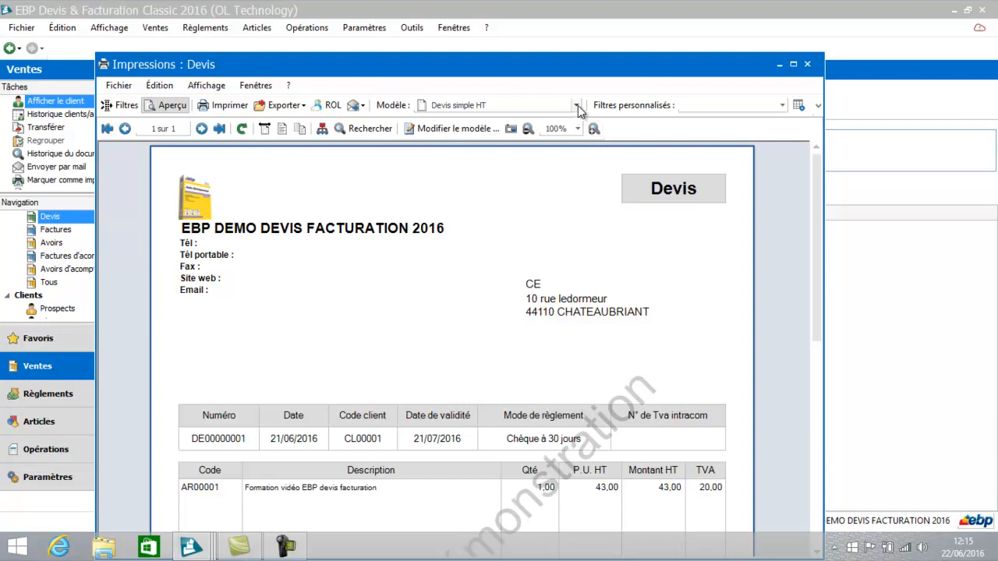
- Apply the Devis DEMO model to the quote's print preview, check the page down to its footer, and close the preview
click(576, 106)
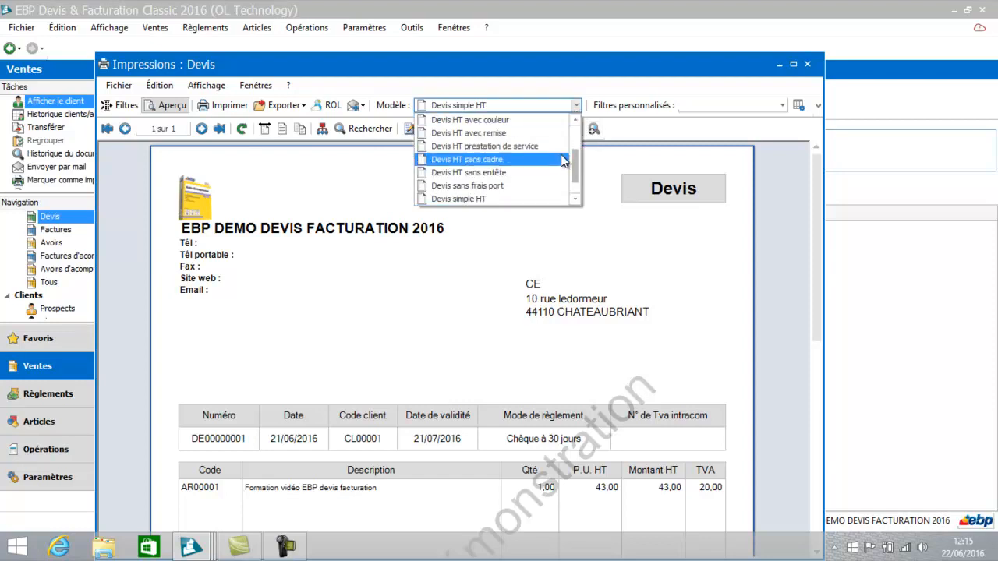
drag(578, 168, 580, 134)
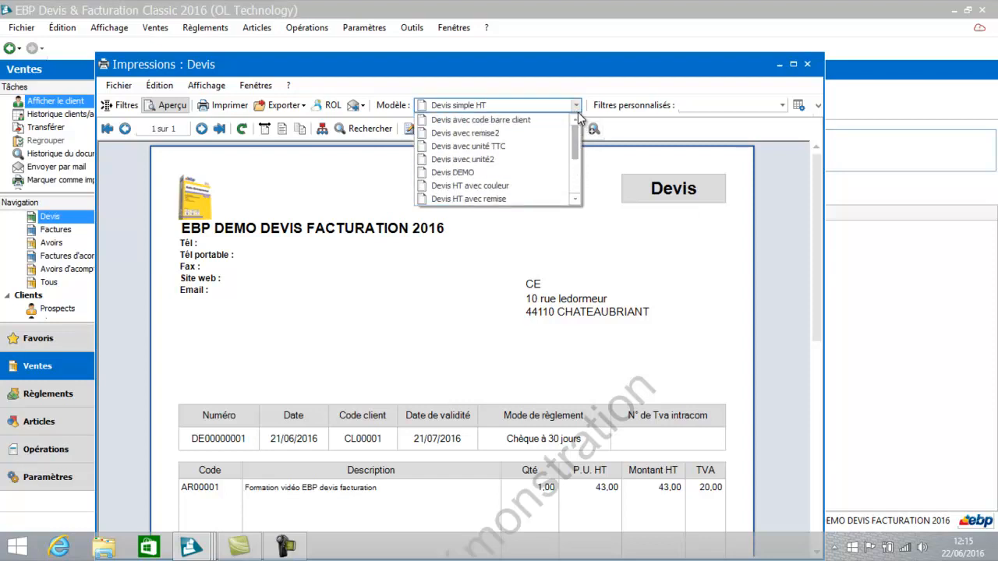
click(479, 172)
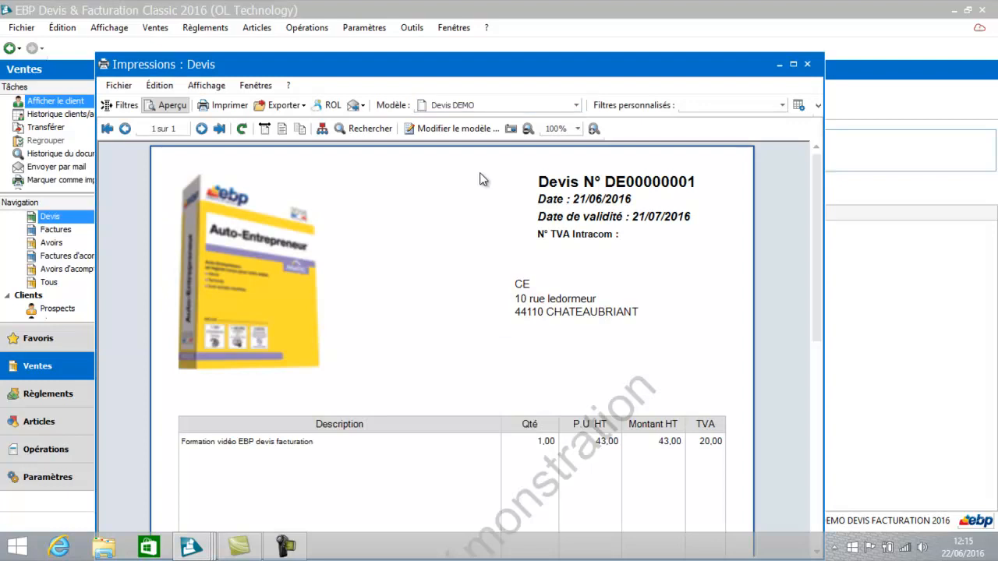
drag(817, 207, 824, 382)
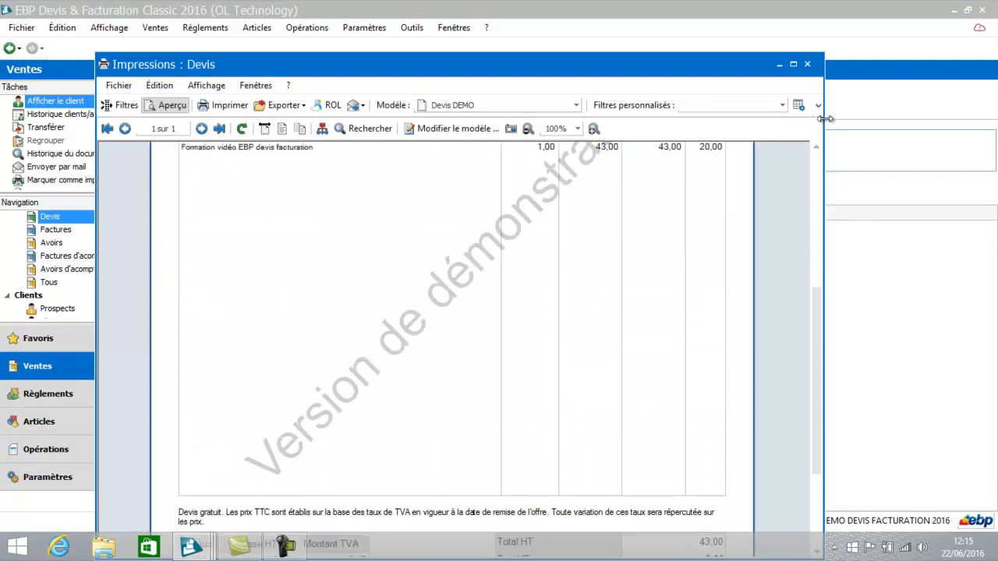
click(808, 65)
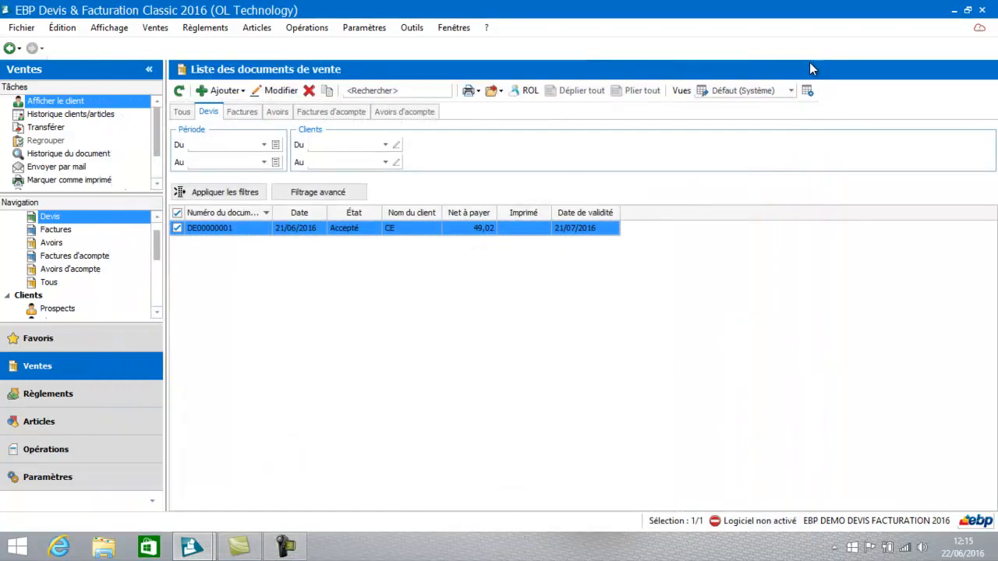
- Open the invoice dated 21/06/2016 from the invoices list and display its print preview
click(243, 113)
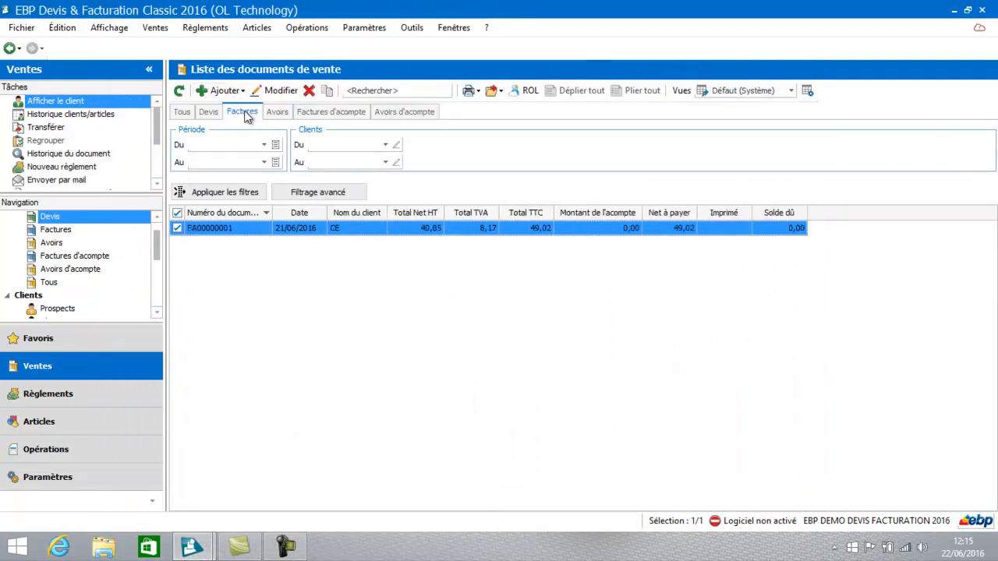
double_click(254, 228)
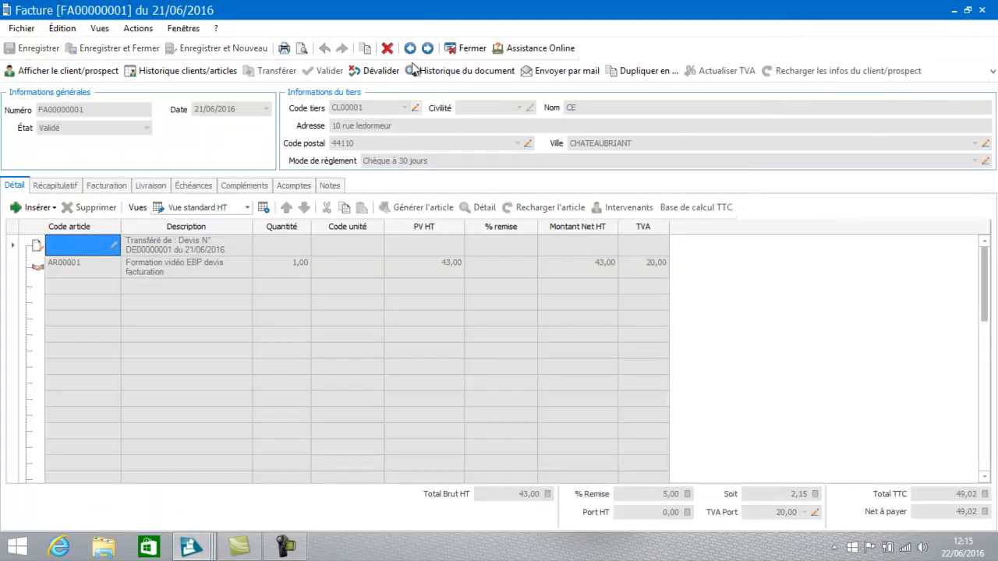
click(302, 49)
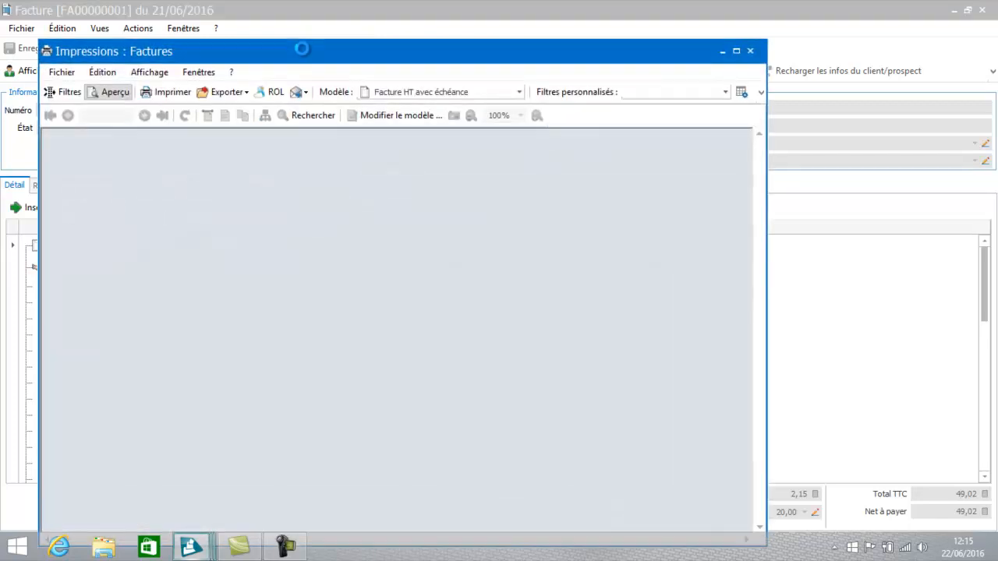